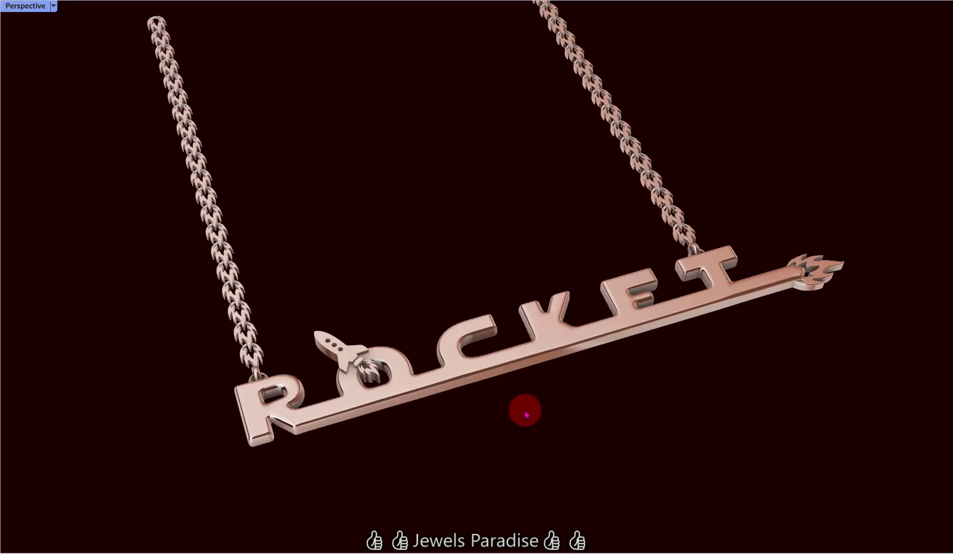
mouse_move(539, 409)
right_mouse_down()
mouse_move(531, 436)
mouse_move(527, 398)
mouse_move(506, 385)
mouse_move(477, 391)
mouse_move(483, 430)
mouse_move(523, 445)
mouse_move(571, 432)
mouse_move(563, 346)
mouse_move(504, 304)
mouse_move(761, 366)
mouse_move(633, 274)
mouse_move(406, 353)
mouse_move(463, 410)
mouse_move(619, 300)
mouse_move(504, 249)
mouse_move(638, 257)
mouse_move(589, 246)
mouse_move(609, 219)
mouse_move(553, 334)
mouse_move(553, 374)
mouse_move(684, 361)
mouse_move(627, 404)
mouse_move(551, 429)
mouse_move(570, 351)
mouse_move(530, 412)
mouse_move(614, 357)
mouse_move(614, 332)
mouse_move(685, 336)
mouse_move(648, 282)
mouse_move(708, 322)
mouse_move(609, 250)
right_mouse_up()
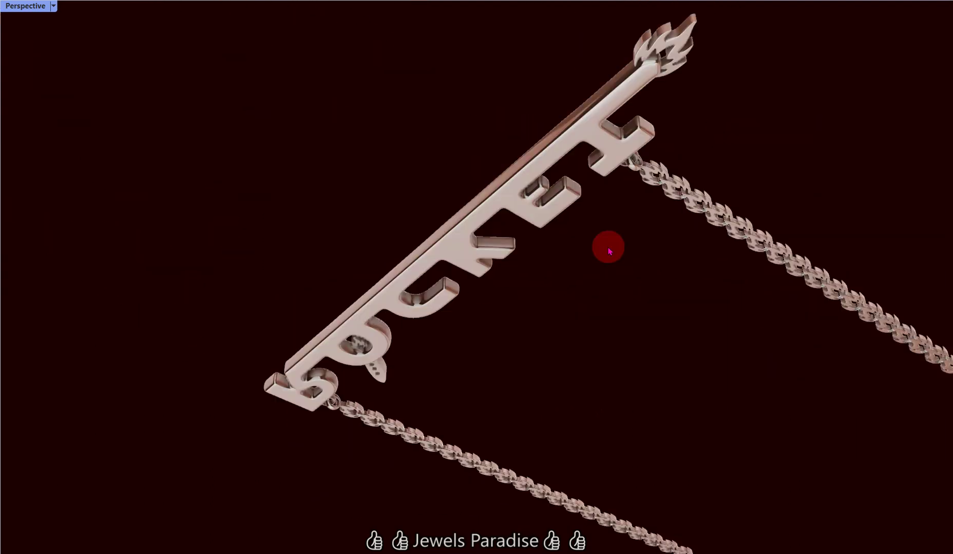
mouse_move(543, 214)
right_mouse_down()
mouse_move(493, 225)
mouse_move(482, 270)
mouse_move(498, 335)
mouse_move(554, 398)
mouse_move(689, 437)
mouse_move(769, 441)
right_mouse_up()
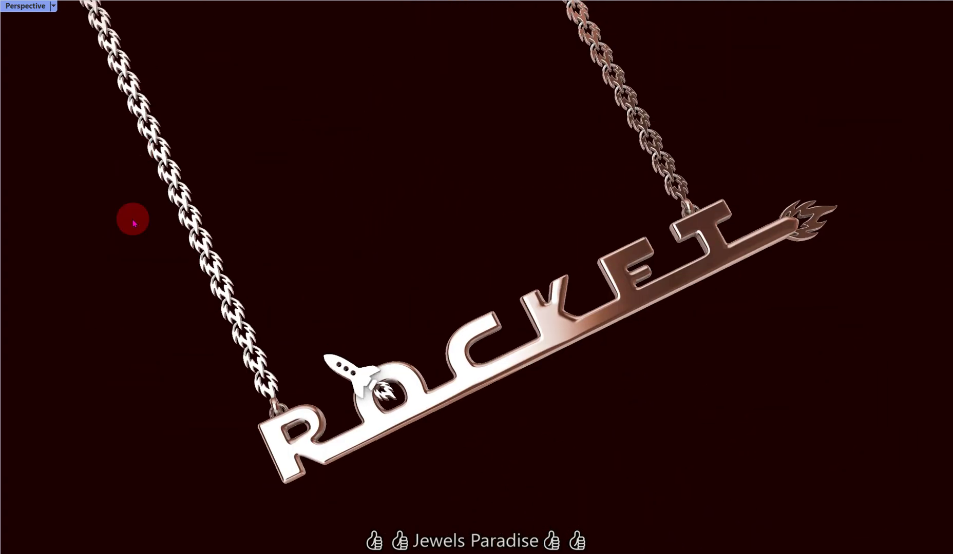
scroll(149, 236, "up", 4)
scroll(190, 285, "up", 4)
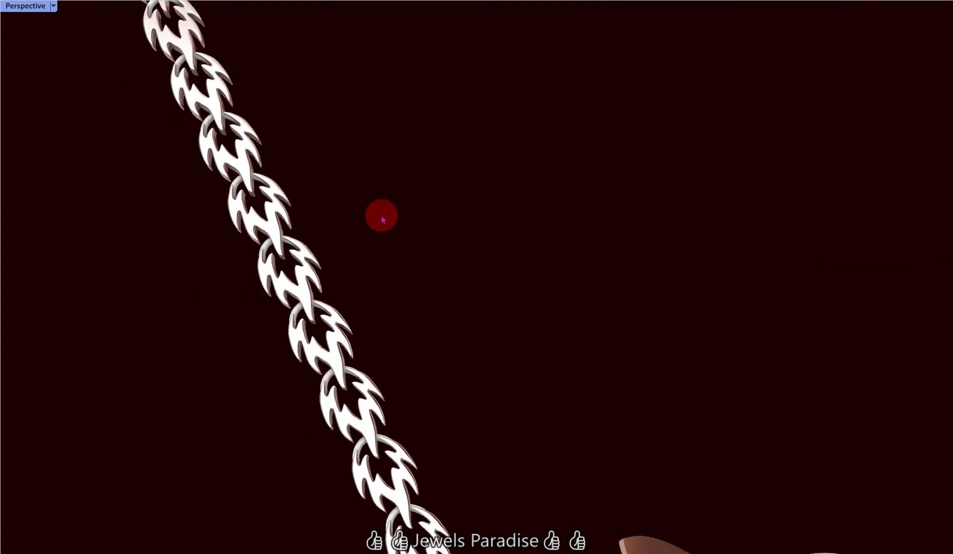
mouse_move(382, 220)
right_mouse_down()
mouse_move(382, 308)
mouse_move(384, 298)
right_mouse_up()
mouse_move(411, 389)
right_mouse_down()
mouse_move(357, 358)
mouse_move(298, 382)
mouse_move(308, 304)
mouse_move(334, 303)
right_mouse_up()
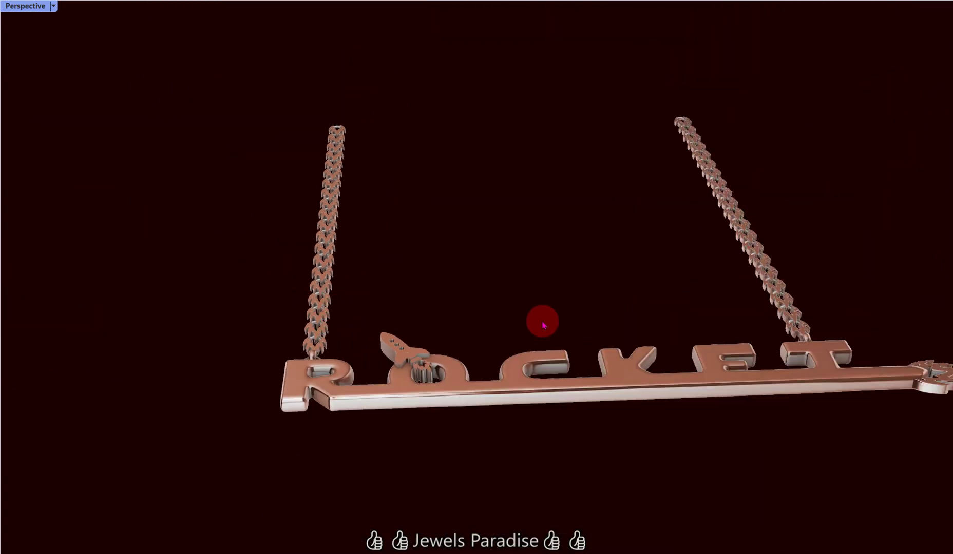
right_click_drag(544, 325, 559, 362)
scroll(363, 387, "up", 3)
scroll(362, 394, "up", 2)
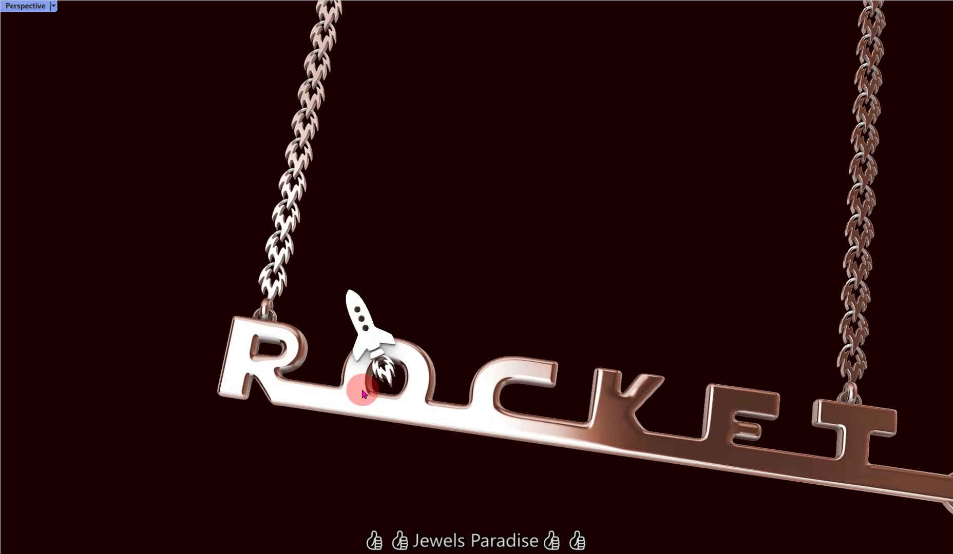
scroll(362, 391, "up", 2)
scroll(390, 380, "up", 2)
right_click_drag(435, 368, 355, 325)
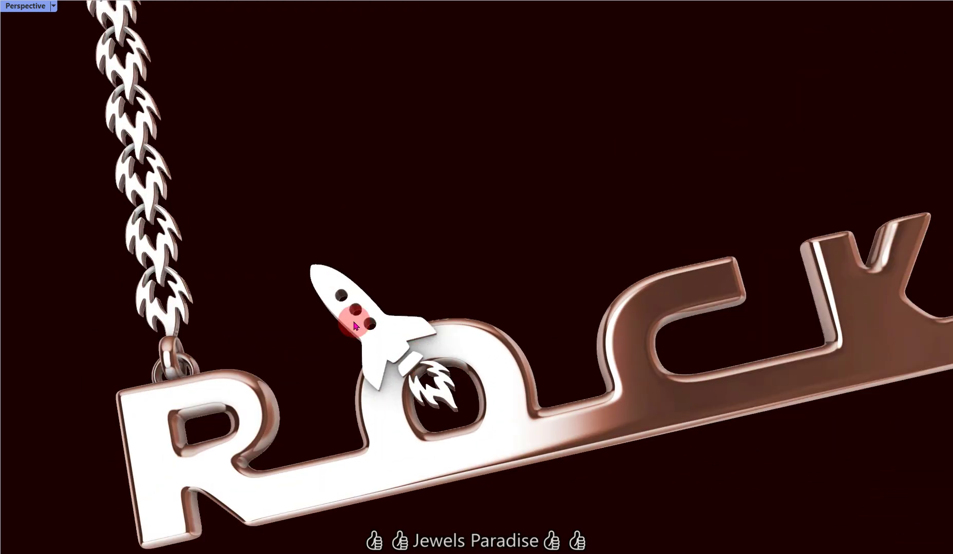
scroll(355, 326, "down", 3)
scroll(355, 331, "down", 2)
mouse_move(422, 360)
right_mouse_down()
mouse_move(394, 357)
mouse_move(397, 340)
right_mouse_up()
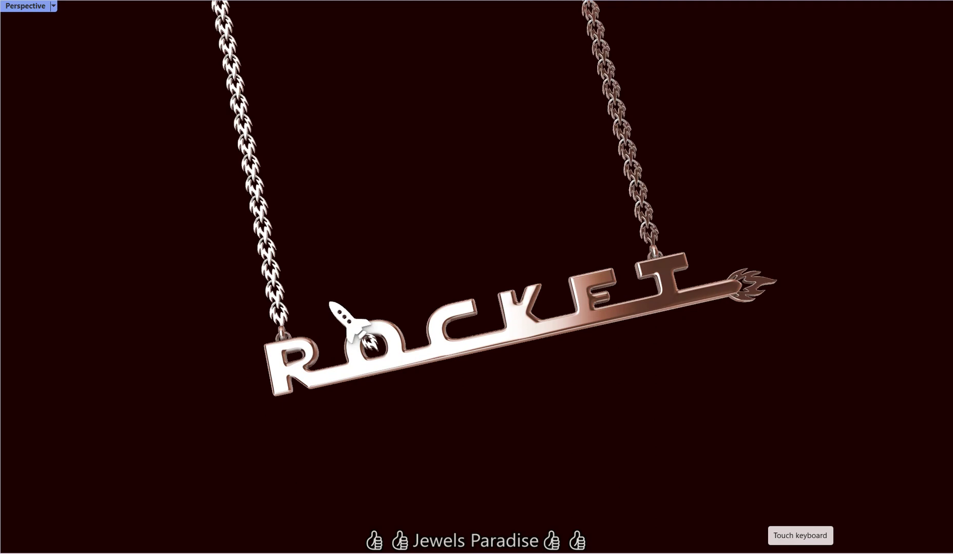
mouse_move(459, 434)
right_mouse_down()
mouse_move(415, 422)
mouse_move(429, 249)
right_mouse_up()
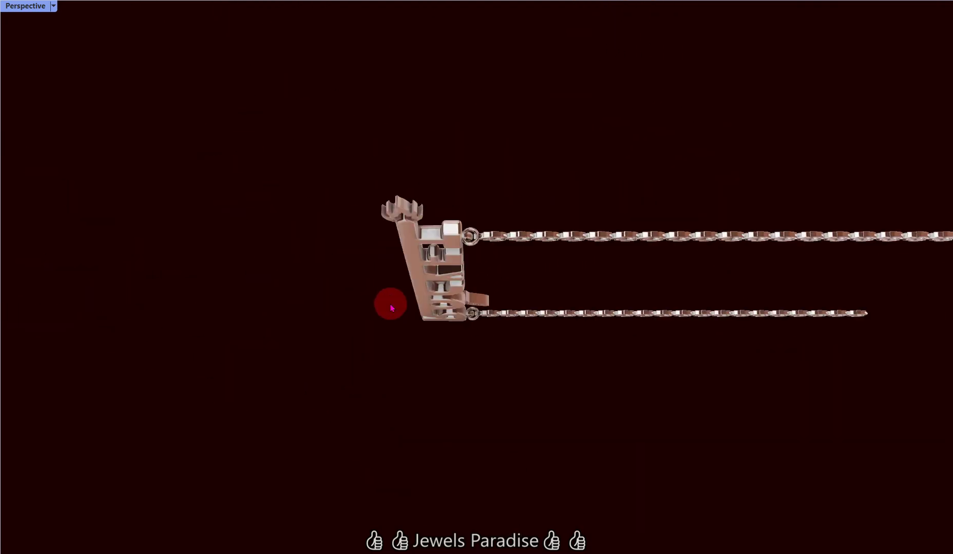
mouse_move(429, 249)
right_mouse_down()
mouse_move(456, 223)
mouse_move(444, 238)
mouse_move(400, 164)
mouse_move(361, 195)
mouse_move(396, 275)
mouse_move(366, 234)
mouse_move(443, 311)
mouse_move(343, 276)
mouse_move(440, 406)
mouse_move(494, 425)
mouse_move(570, 327)
mouse_move(547, 408)
mouse_move(497, 437)
mouse_move(515, 393)
mouse_move(472, 400)
right_mouse_up()
scroll(472, 395, "up", 3)
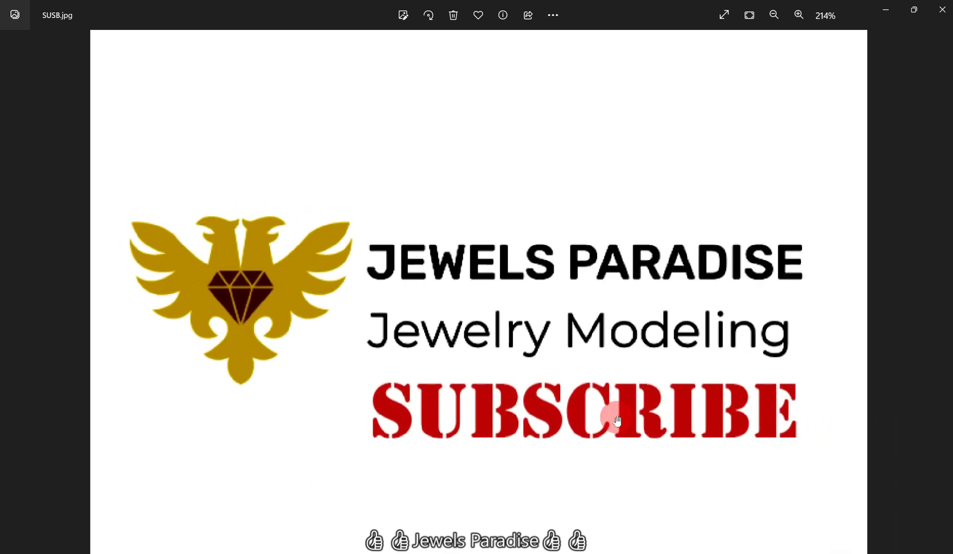
scroll(617, 421, "up", 1)
scroll(617, 420, "up", 2)
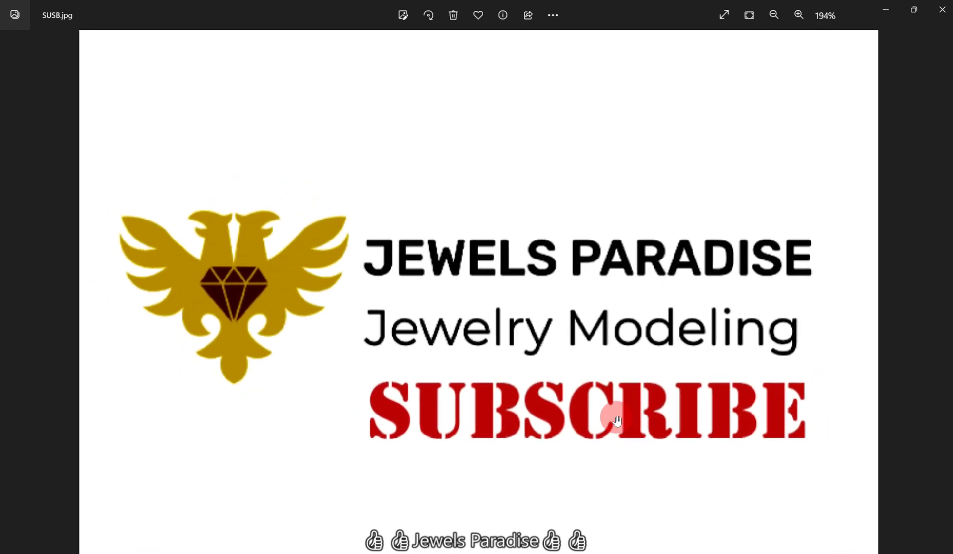
scroll(617, 421, "down", 2)
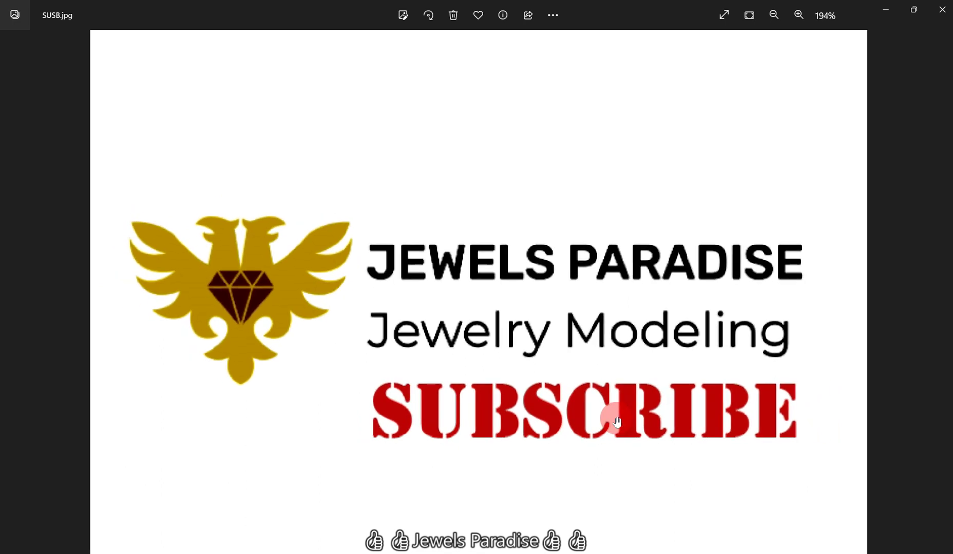
scroll(617, 422, "up", 1)
scroll(617, 422, "down", 1)
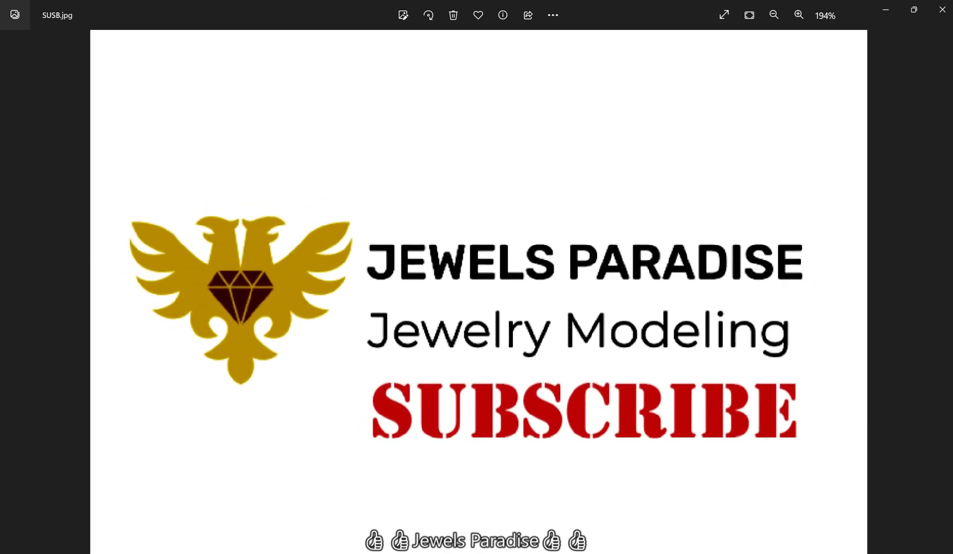